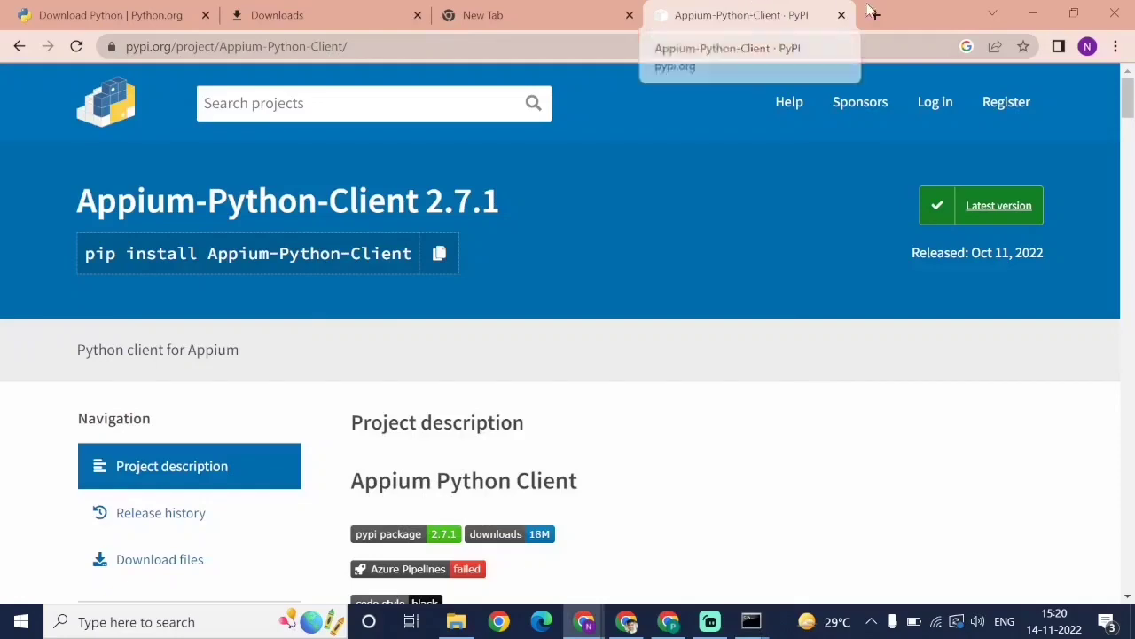
- Search Google for "pycharm download" in a new browser tab
left_click(875, 15)
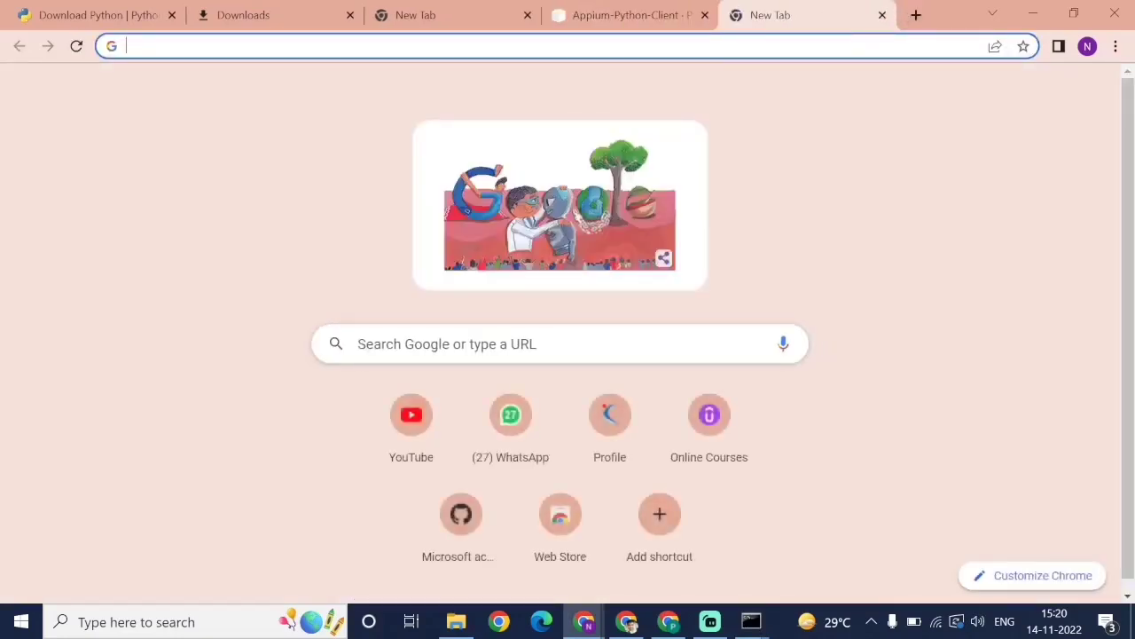
type("pyt")
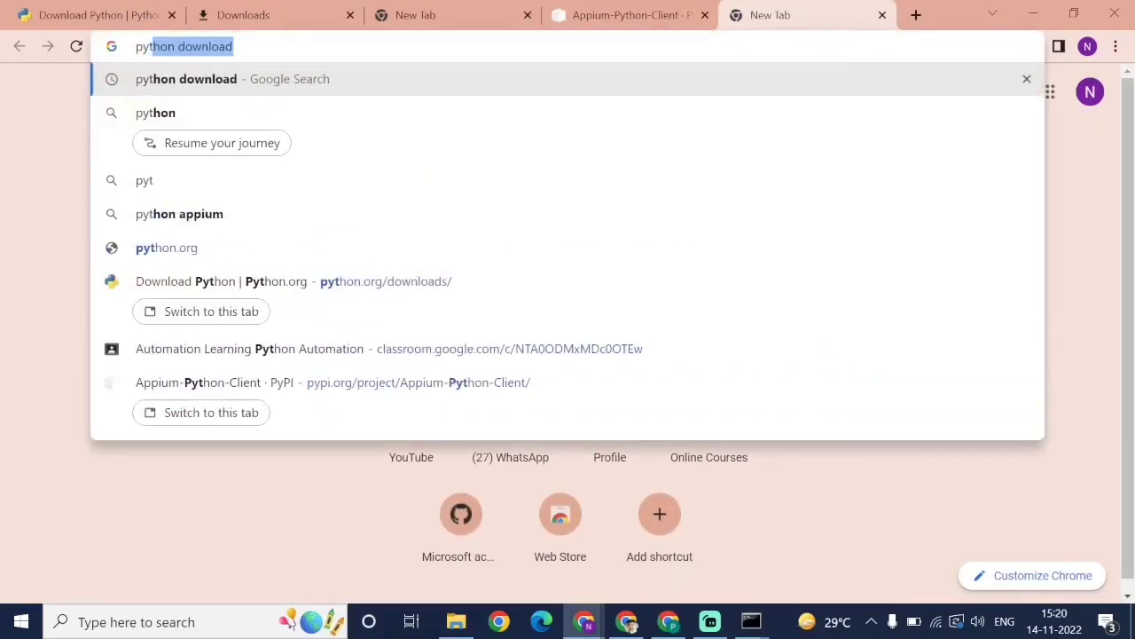
key("BackSpace")
type("e")
key("BackSpace")
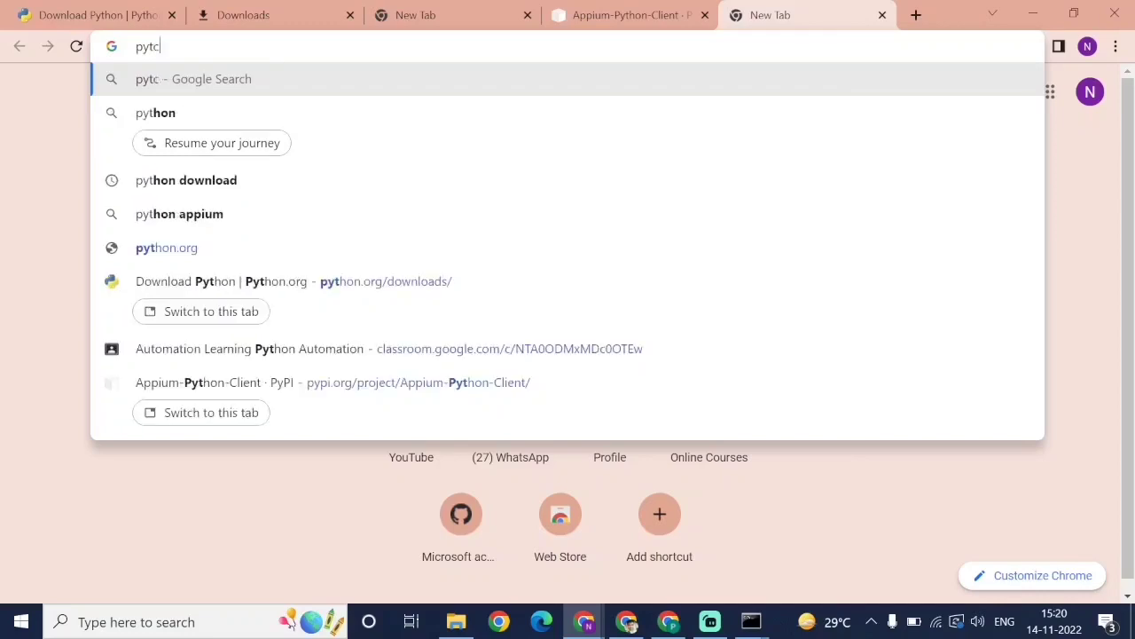
key("Down")
key("Down")
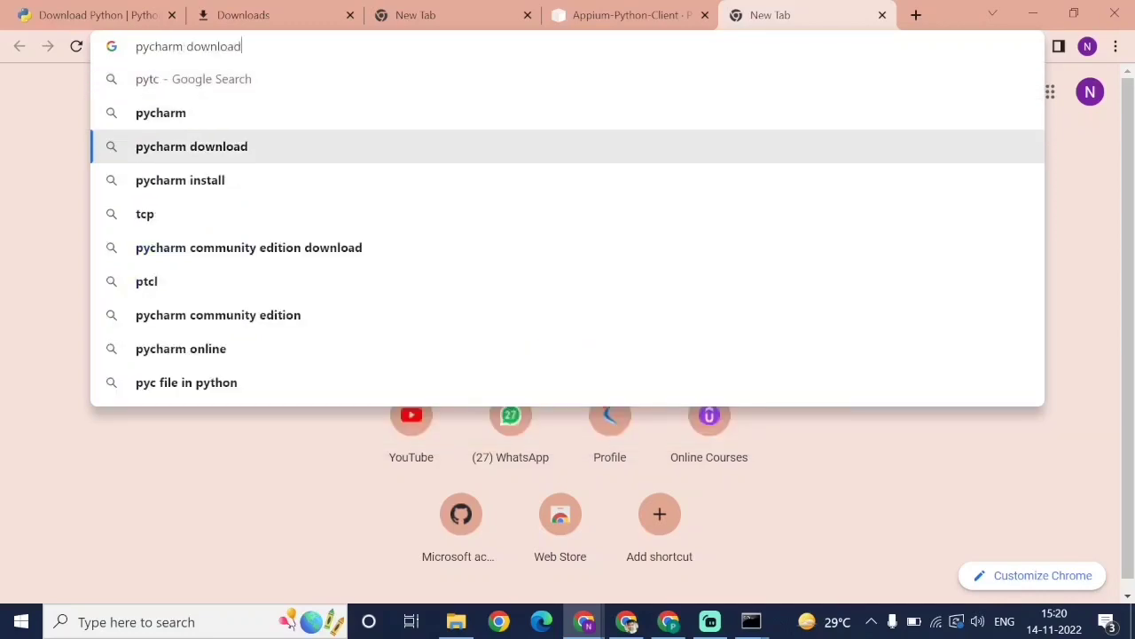
key("Return")
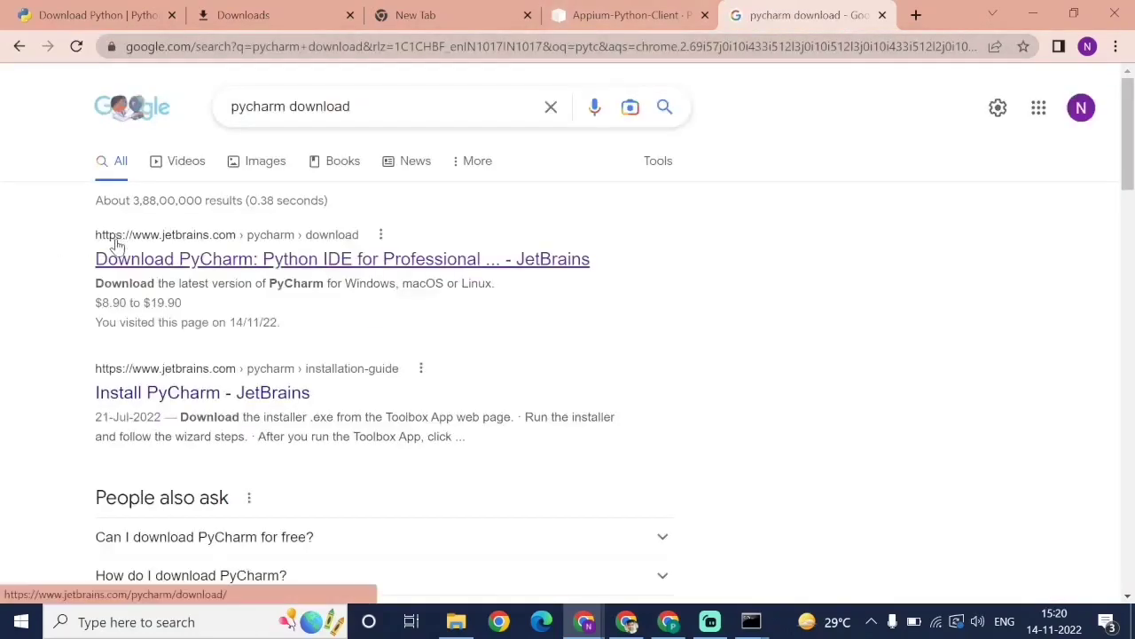
- Open the JetBrains PyCharm download page from the search results and dismiss its cookie notice
left_click(122, 259)
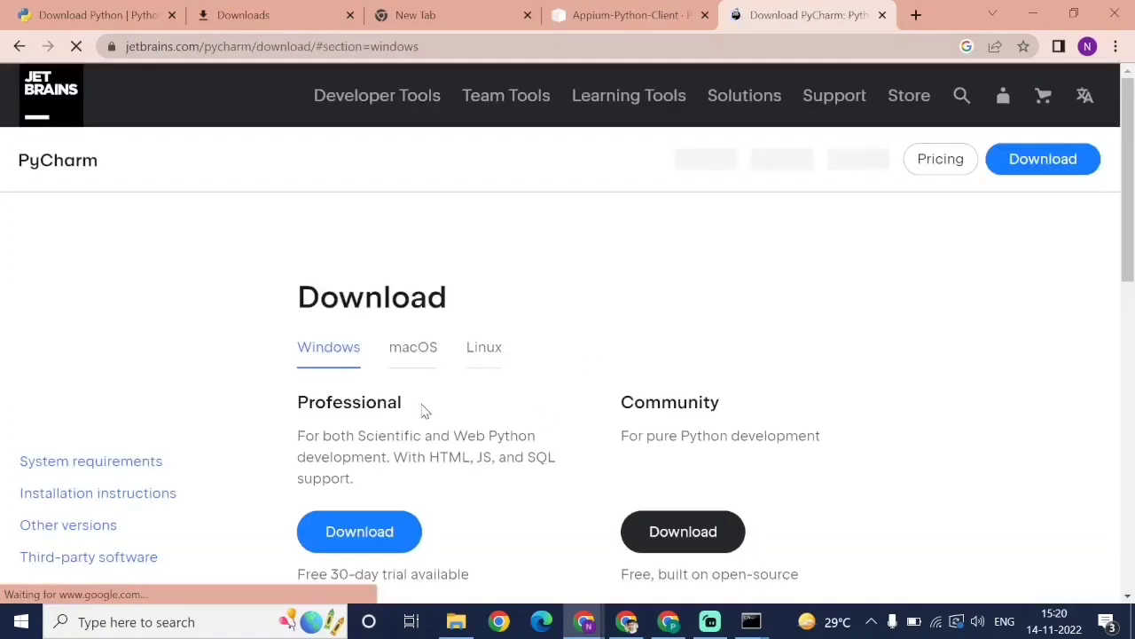
scroll(785, 418, "down", 2)
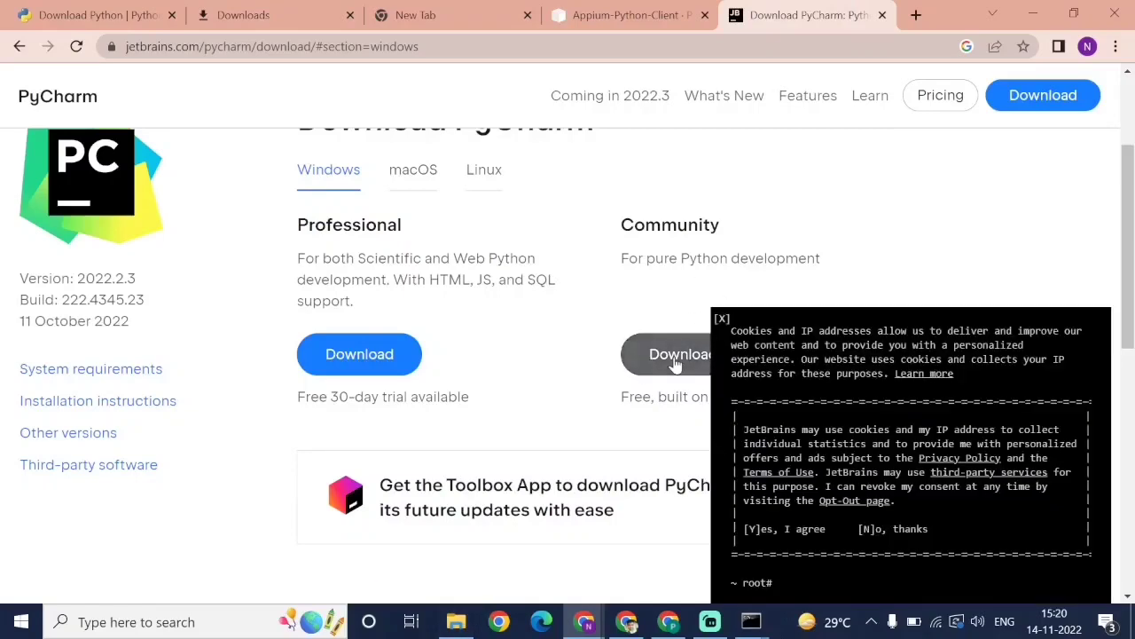
left_click(722, 319)
- Switch to File Explorer and run the pycharm-community-2022.2.3.exe installer from the Downloads folder, allowing it to make changes
left_click(467, 628)
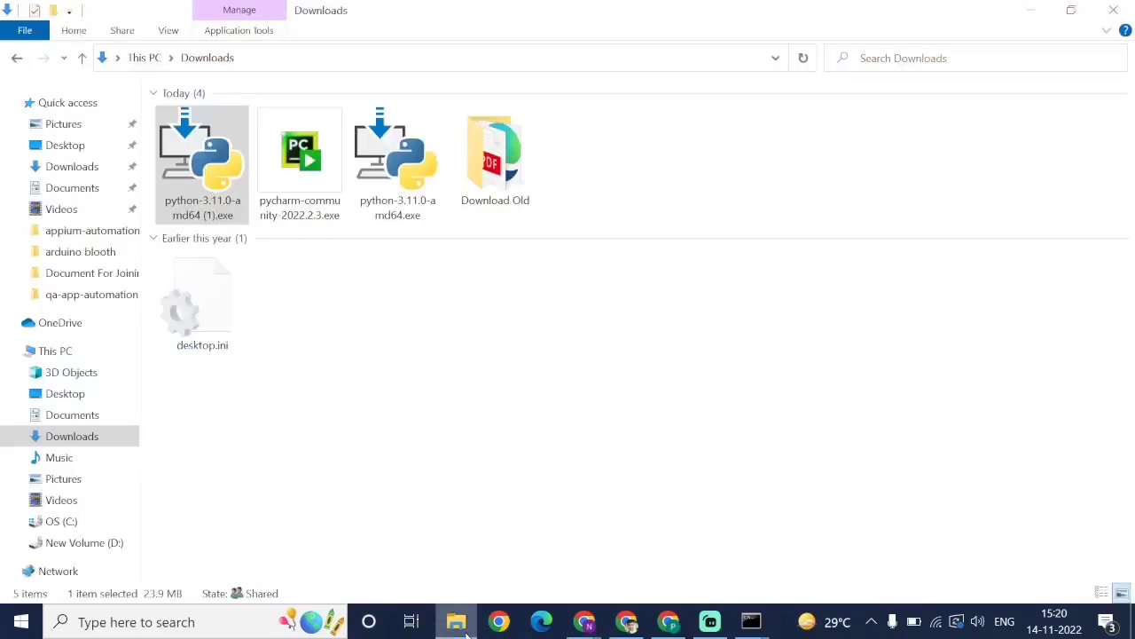
double_click(310, 192)
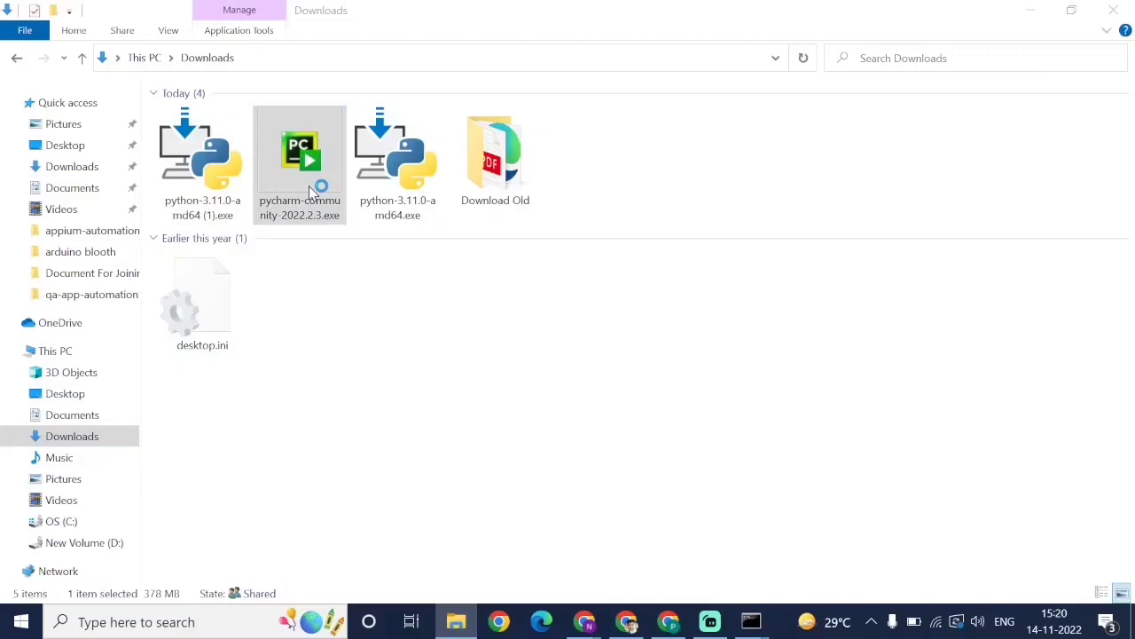
right_click(293, 163)
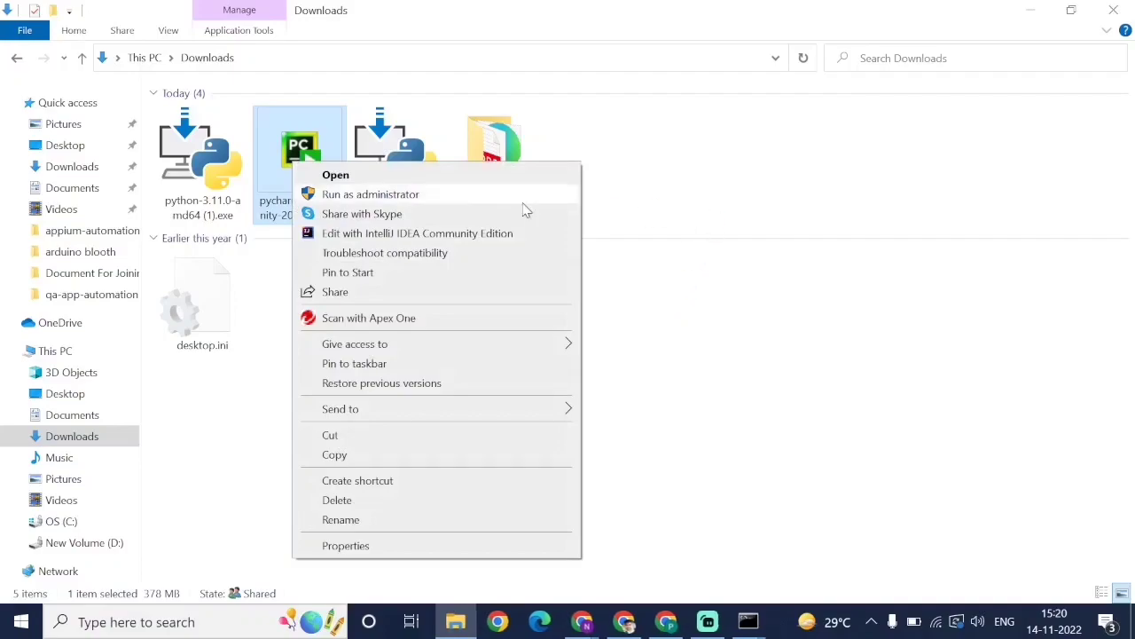
left_click(756, 622)
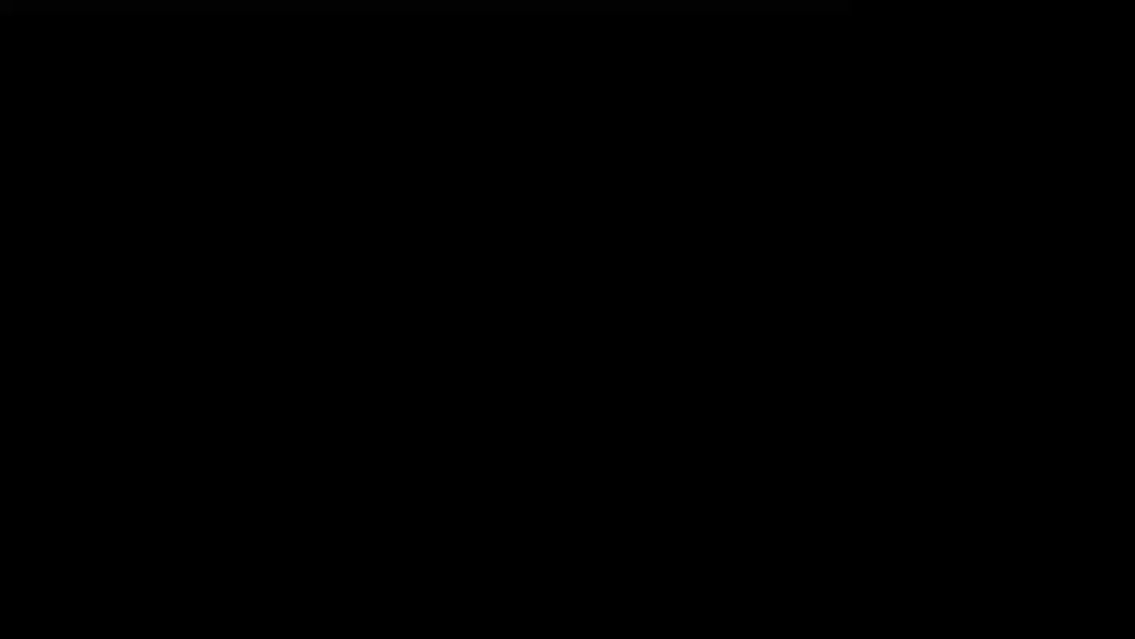
left_click(608, 347)
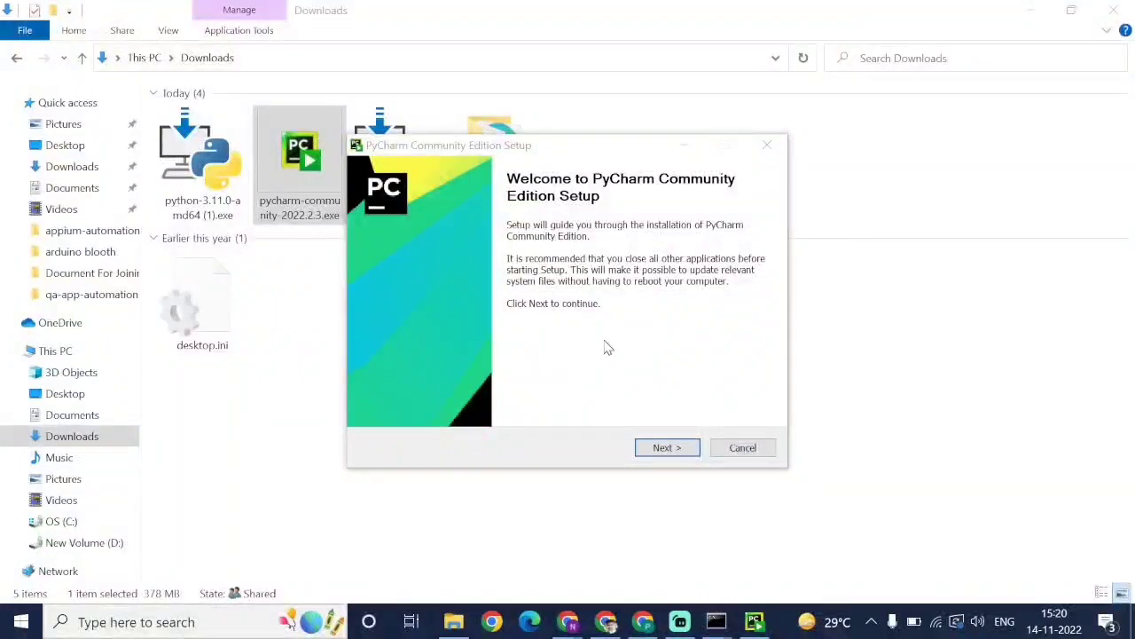
- Install PyCharm Community Edition in the default destination folder with the JetBrains Start Menu folder, and show the installation details
left_click(654, 449)
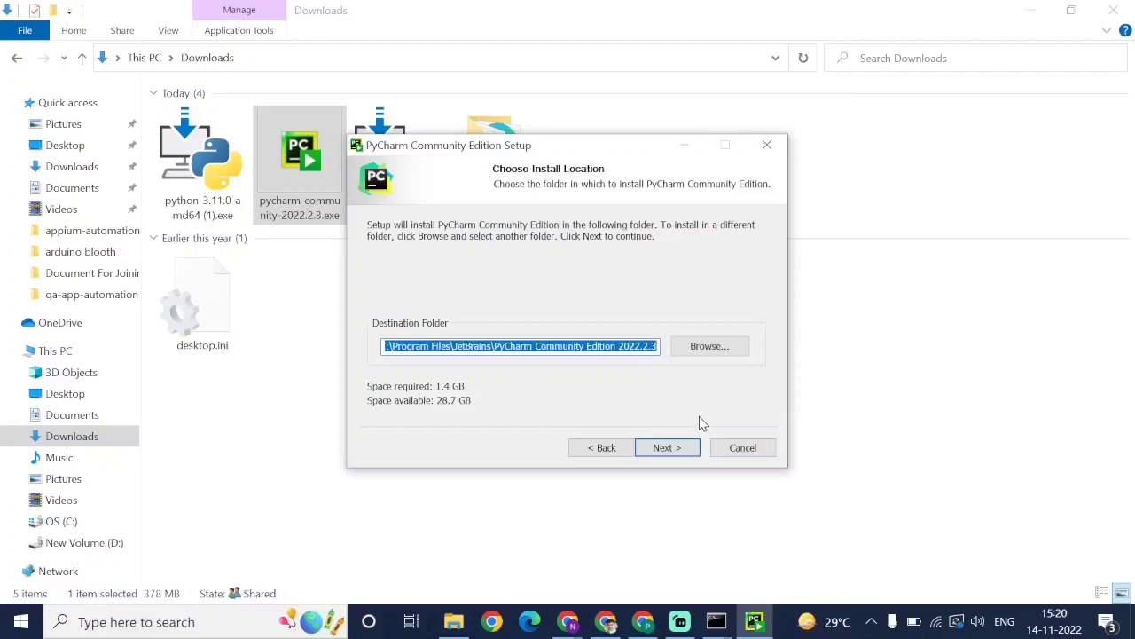
left_click(663, 448)
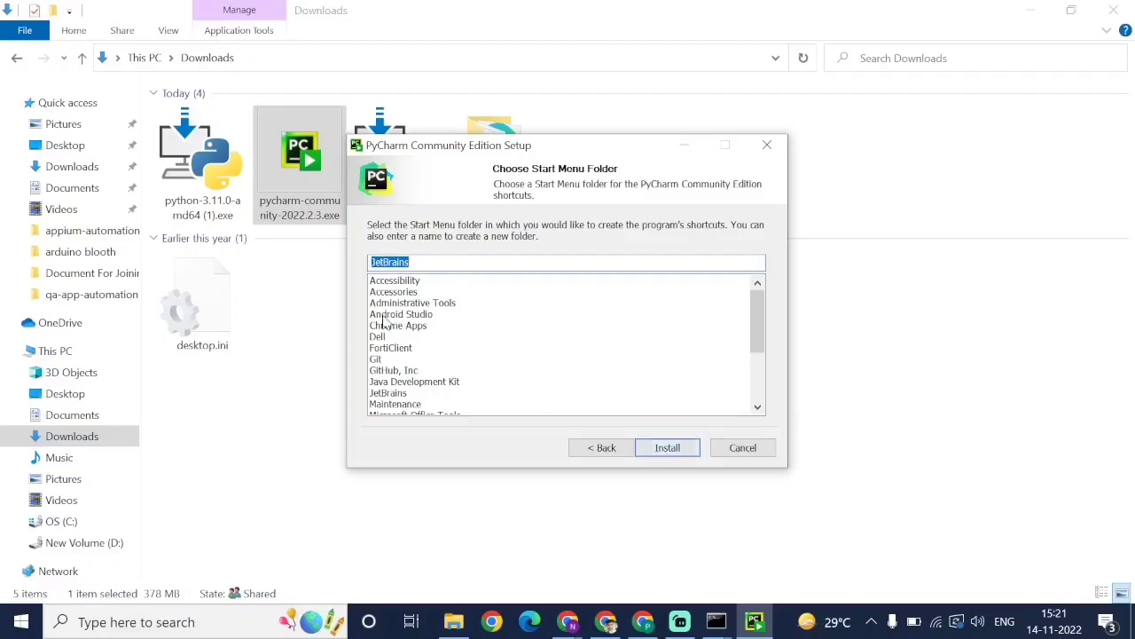
left_click(667, 448)
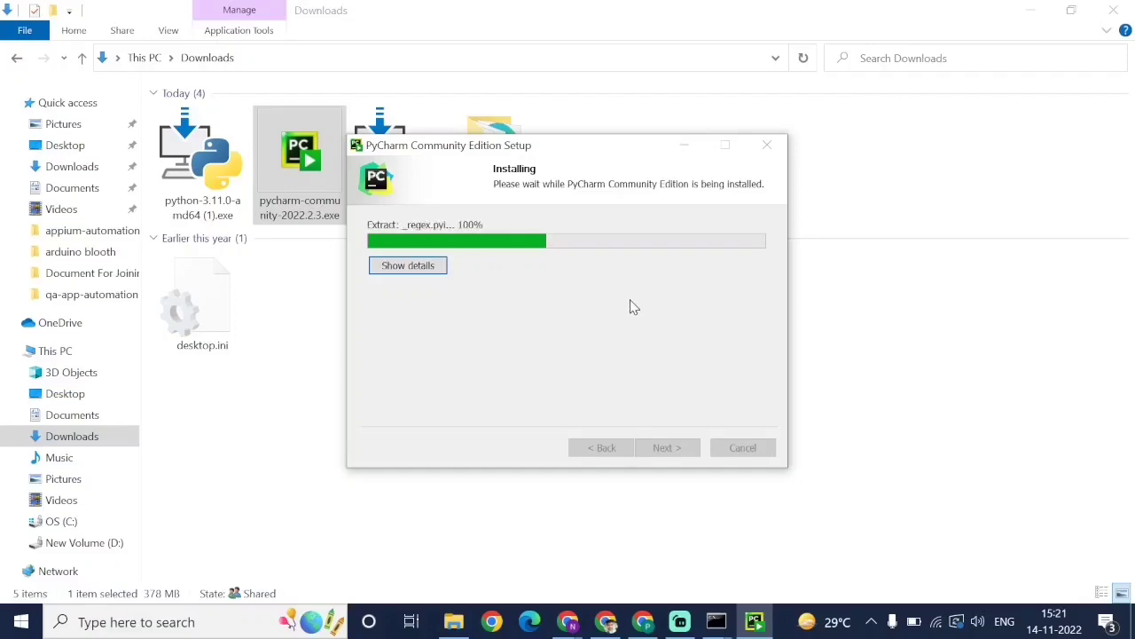
left_click(410, 268)
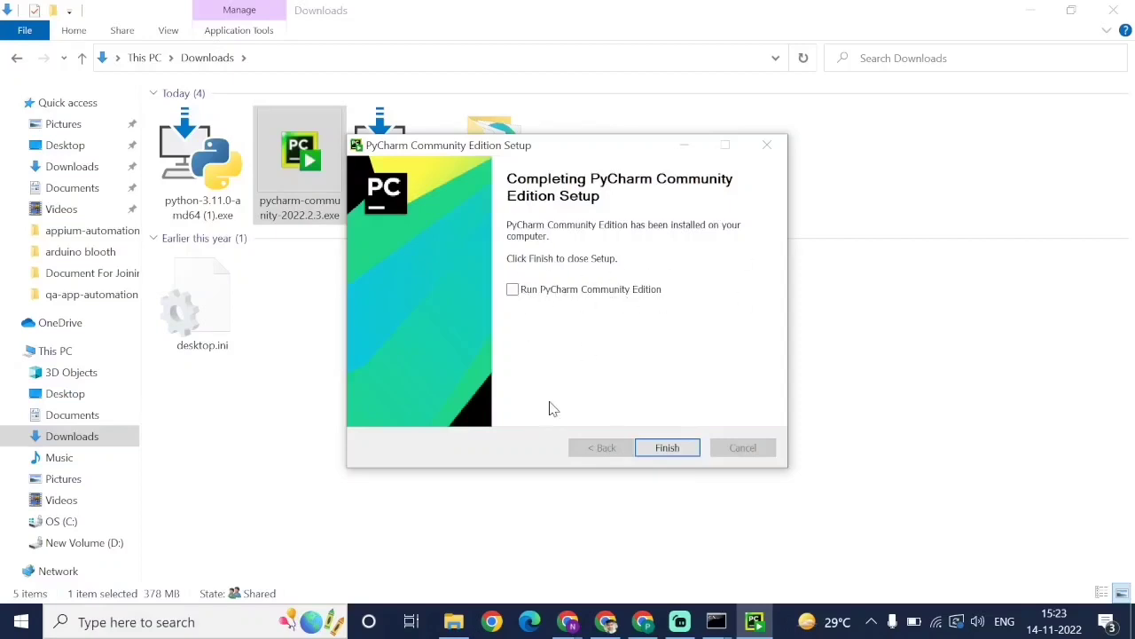
- Finish the setup wizard and start PyCharm with the Do not import settings option
left_click(681, 450)
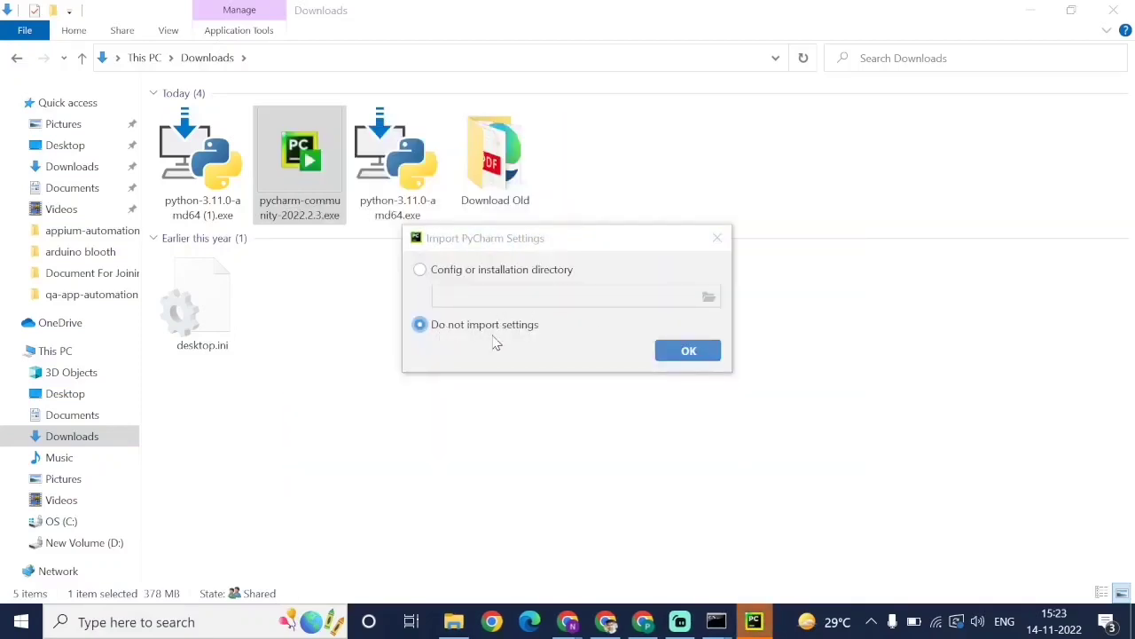
left_click(697, 359)
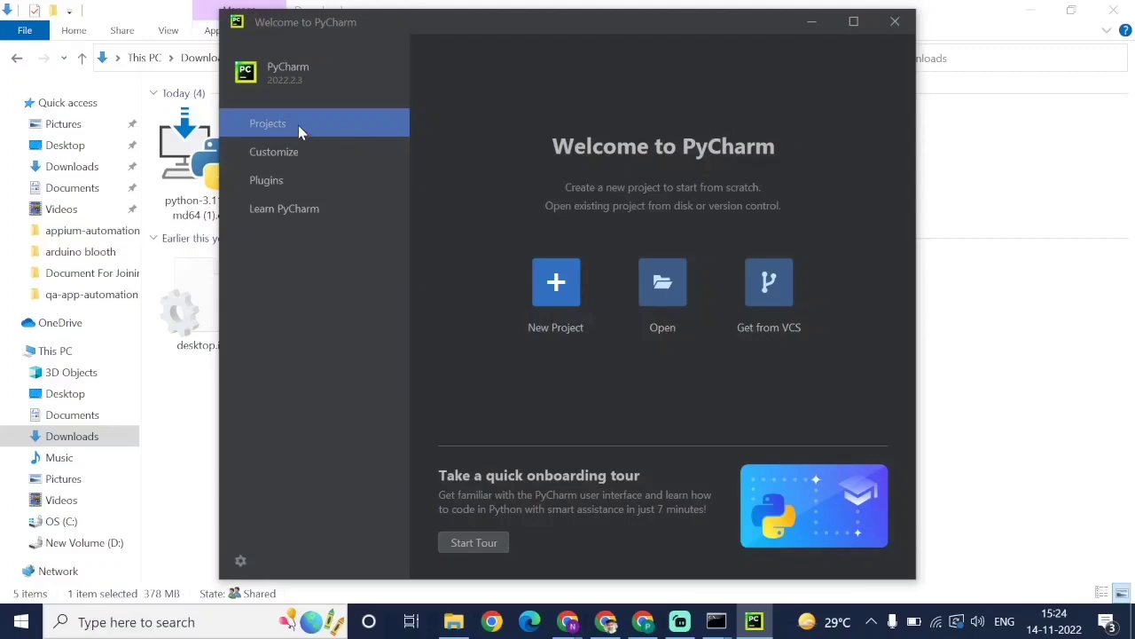
- Create a new project named hellowworld with a new Virtualenv environment based on Python311 and a main.py welcome script
left_click(546, 272)
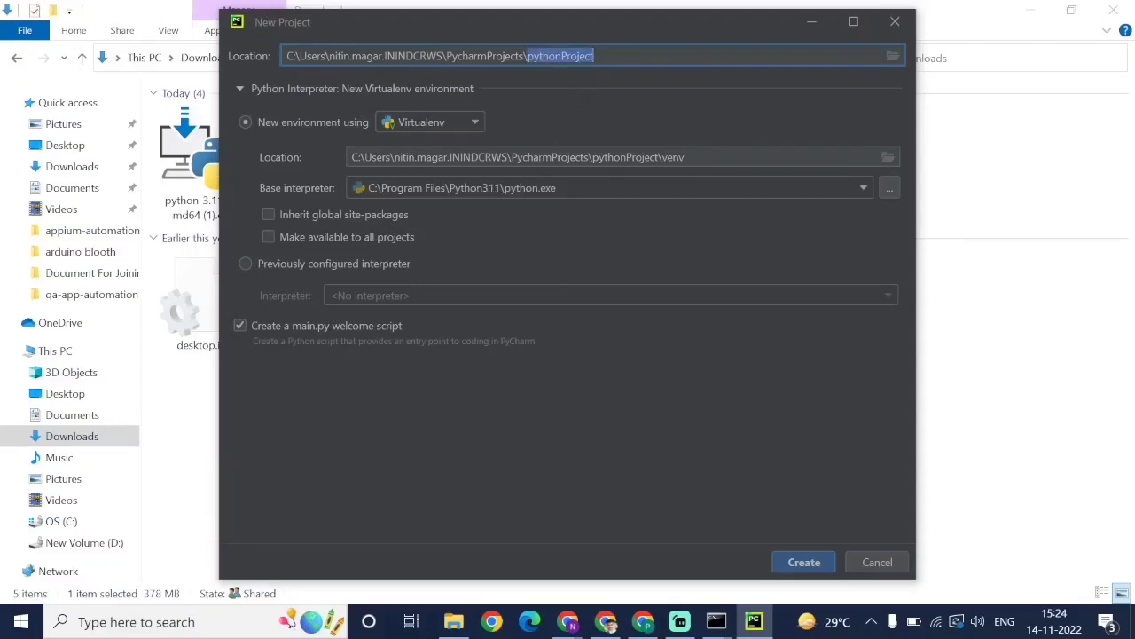
type("hellow")
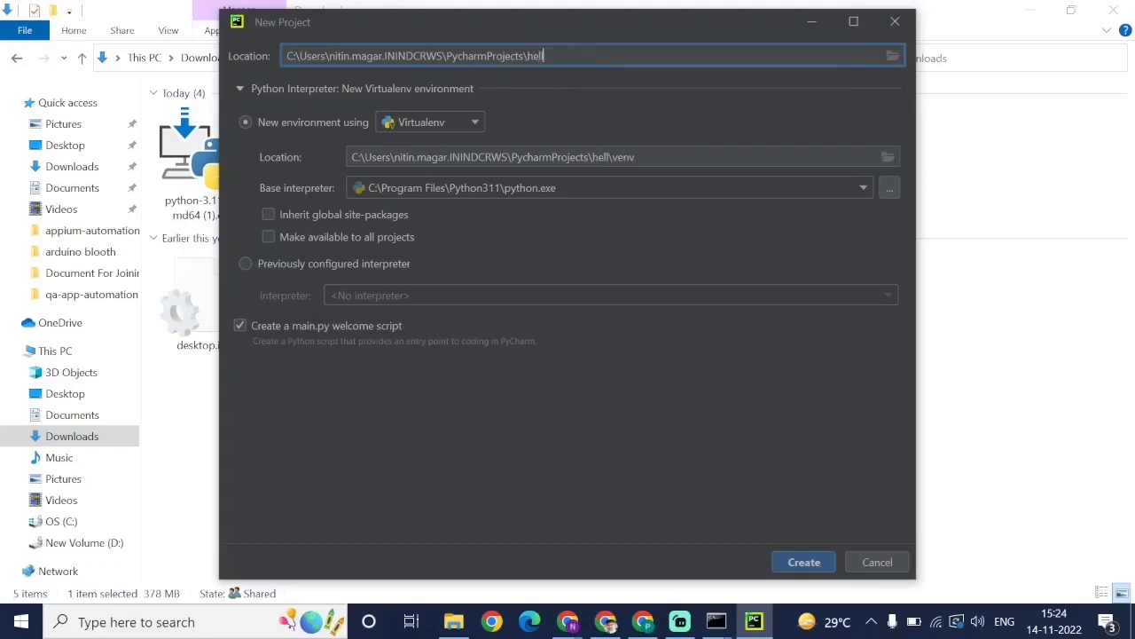
type("world")
left_click(805, 573)
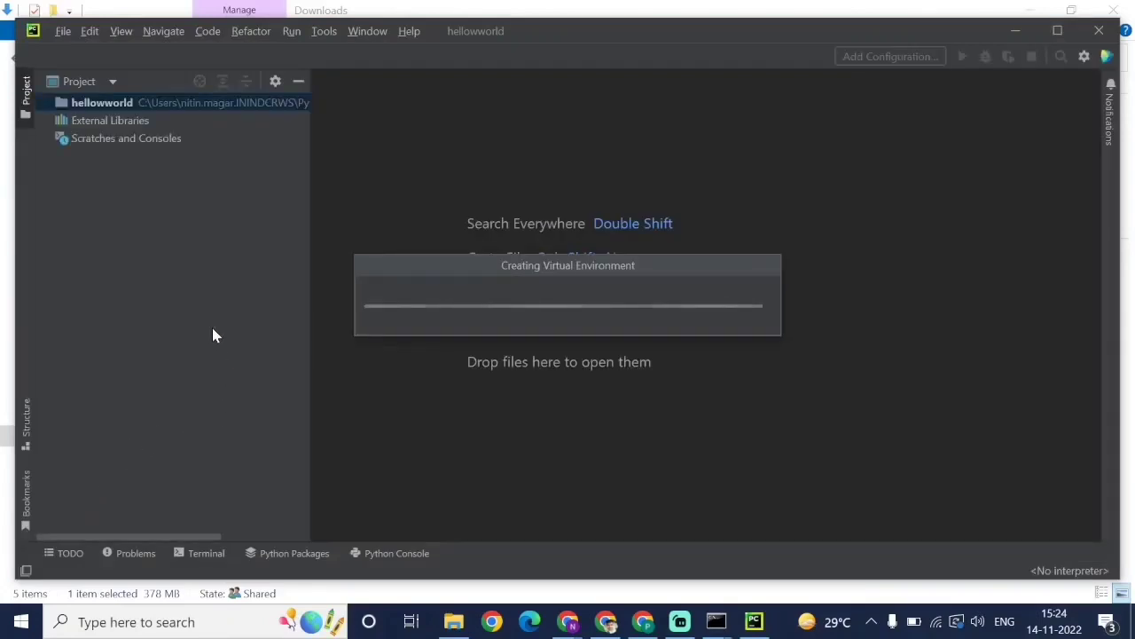
- Add a new Python file named hello to the root of the hellowworld project
left_click(95, 103)
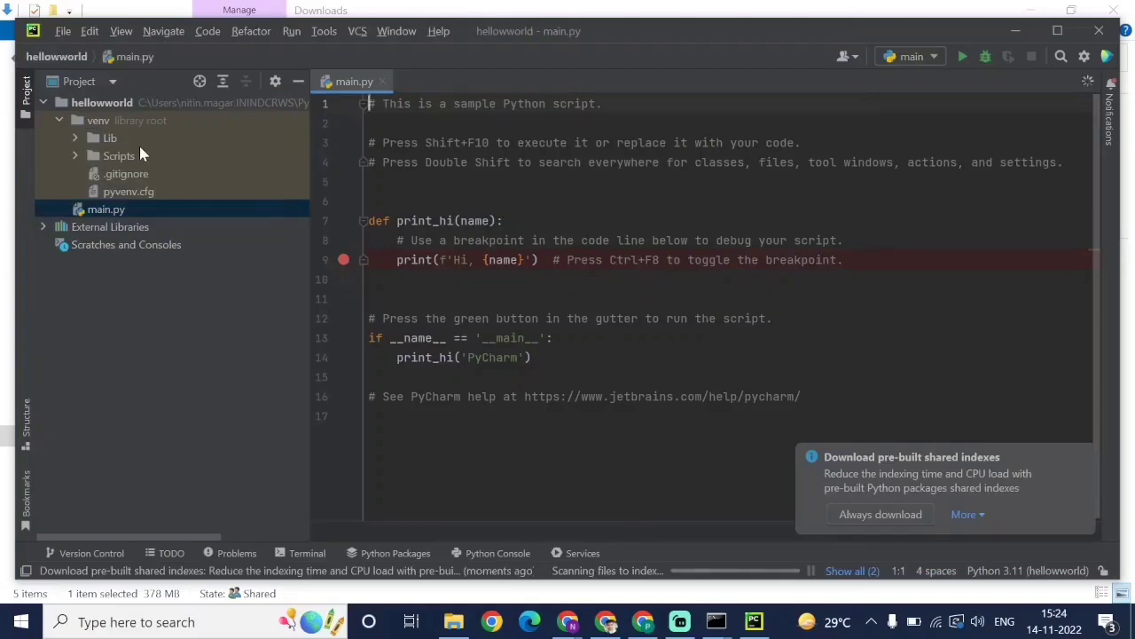
right_click(99, 104)
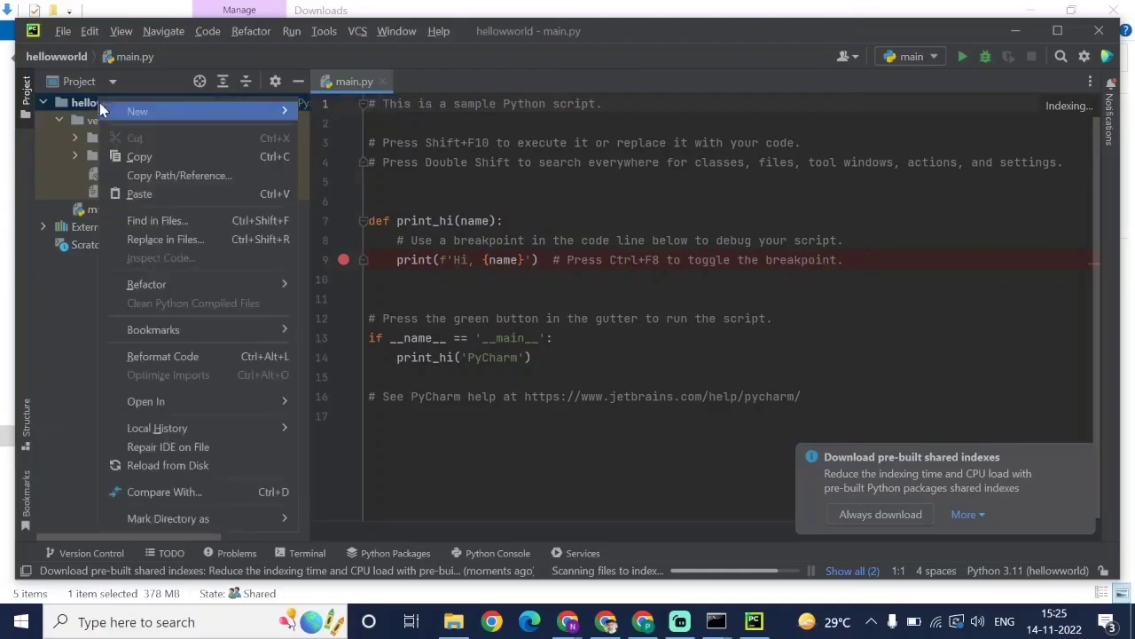
mouse_move(186, 111)
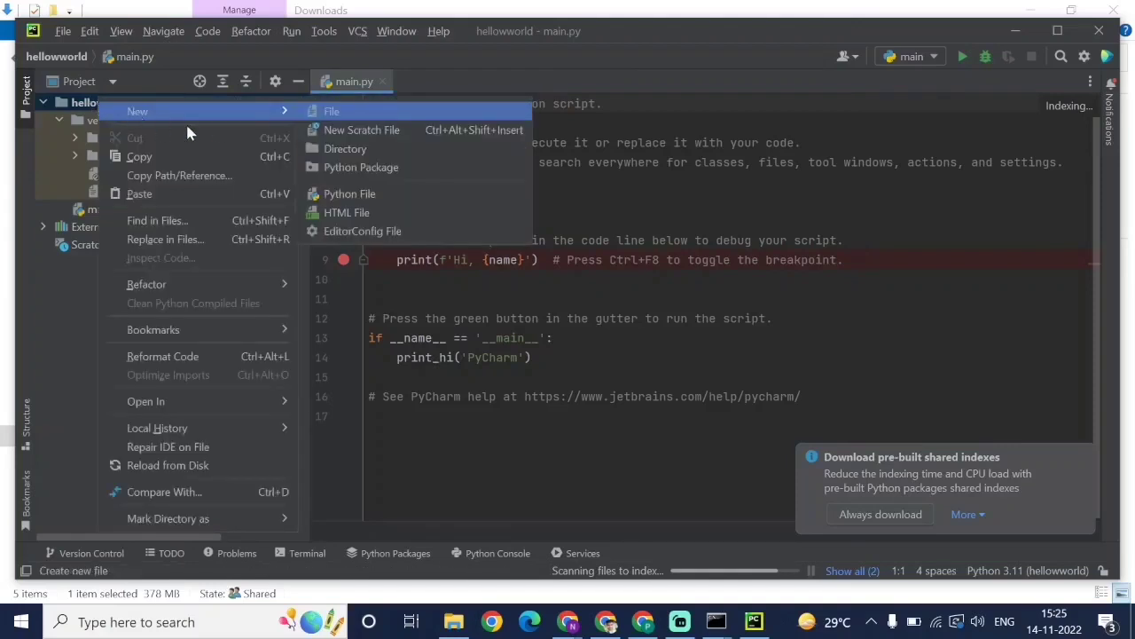
left_click(354, 191)
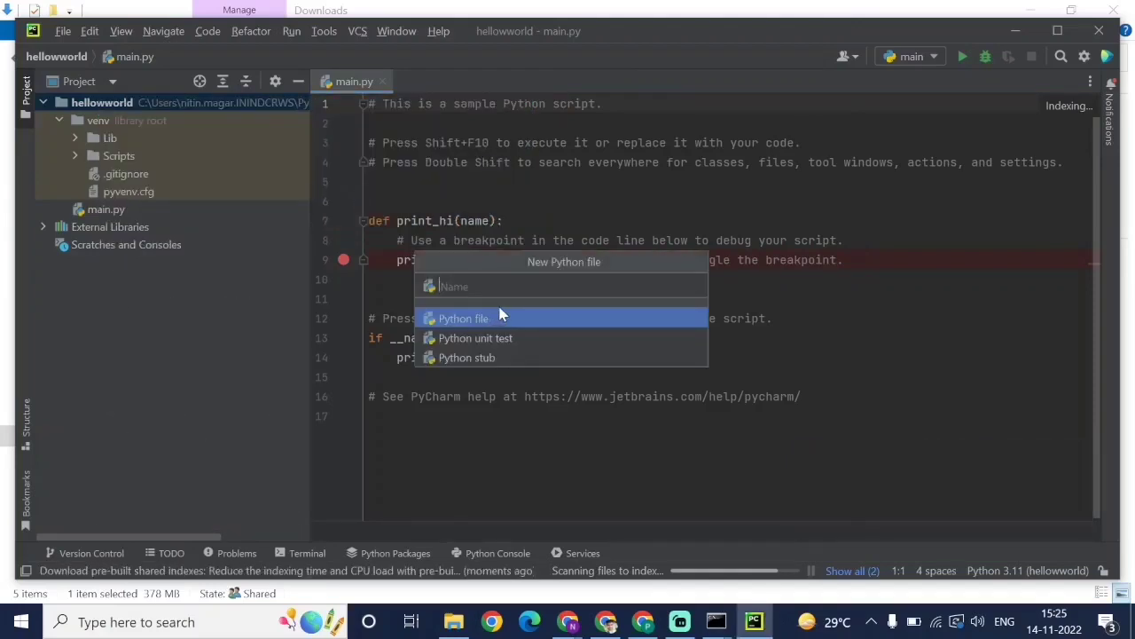
type("hello")
key("Return")
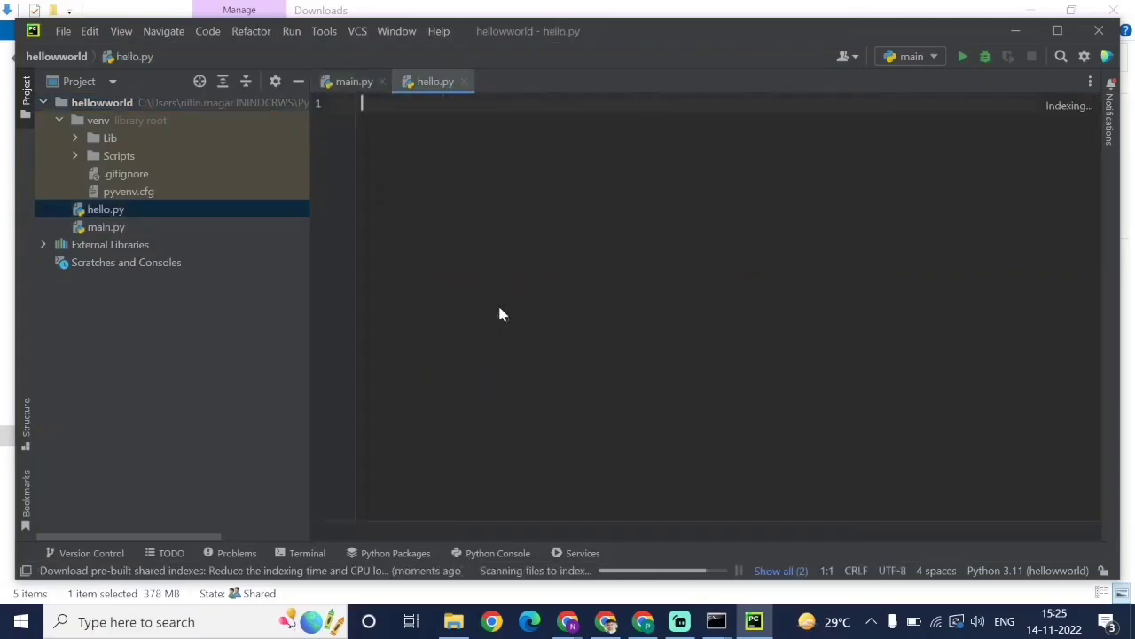
- Write the statement print('Hello world') on the first line of hello.py
type("print")
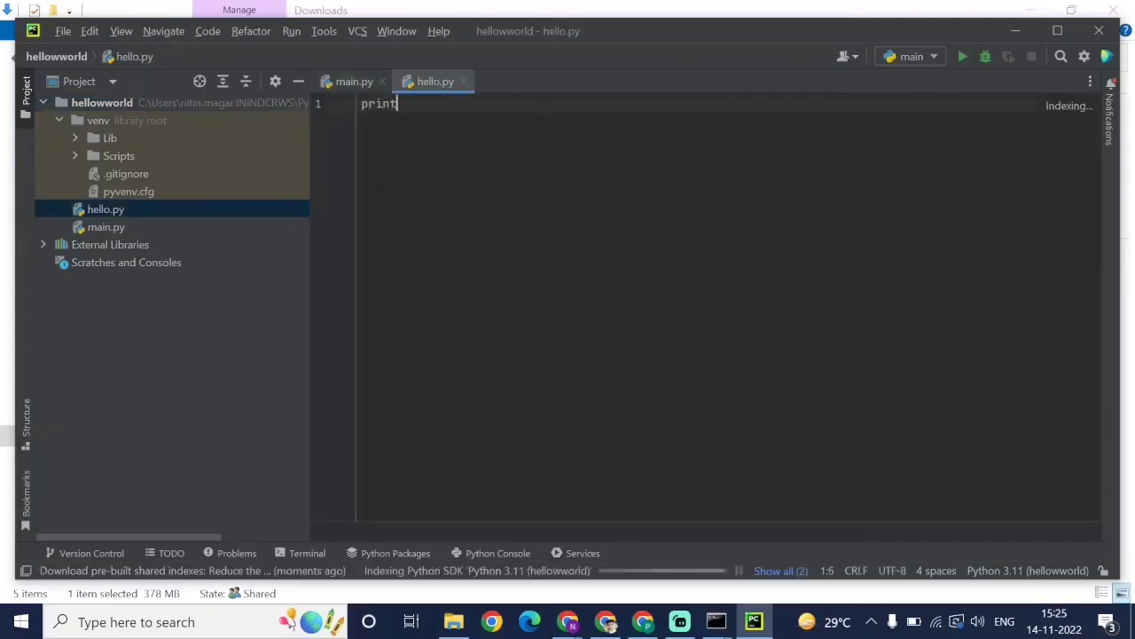
type("(")
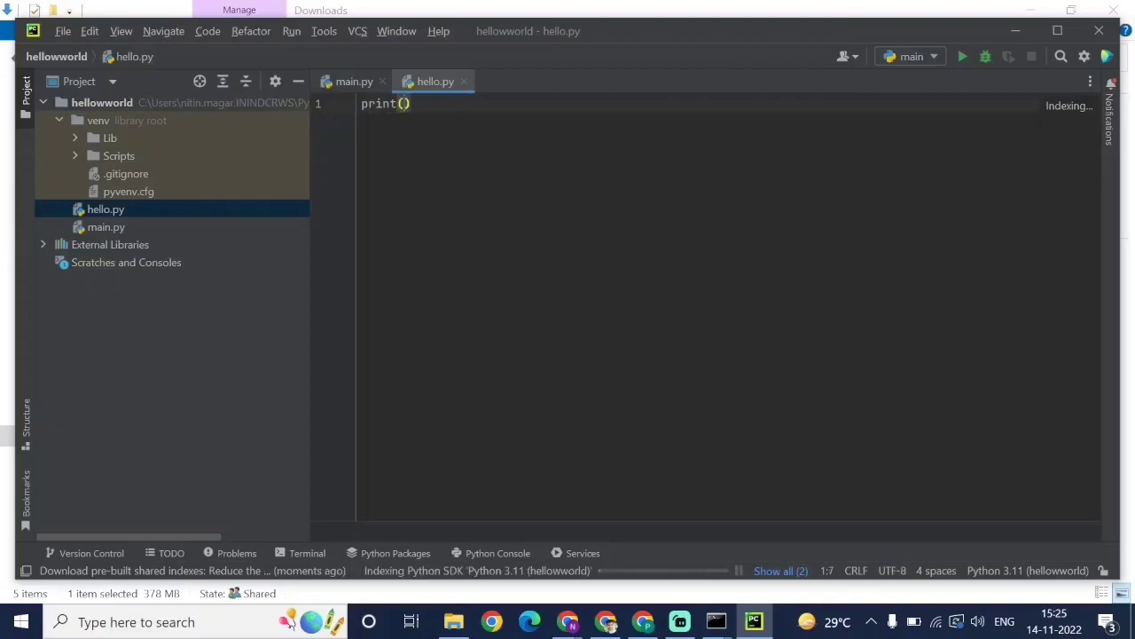
type("'")
type("Hello ")
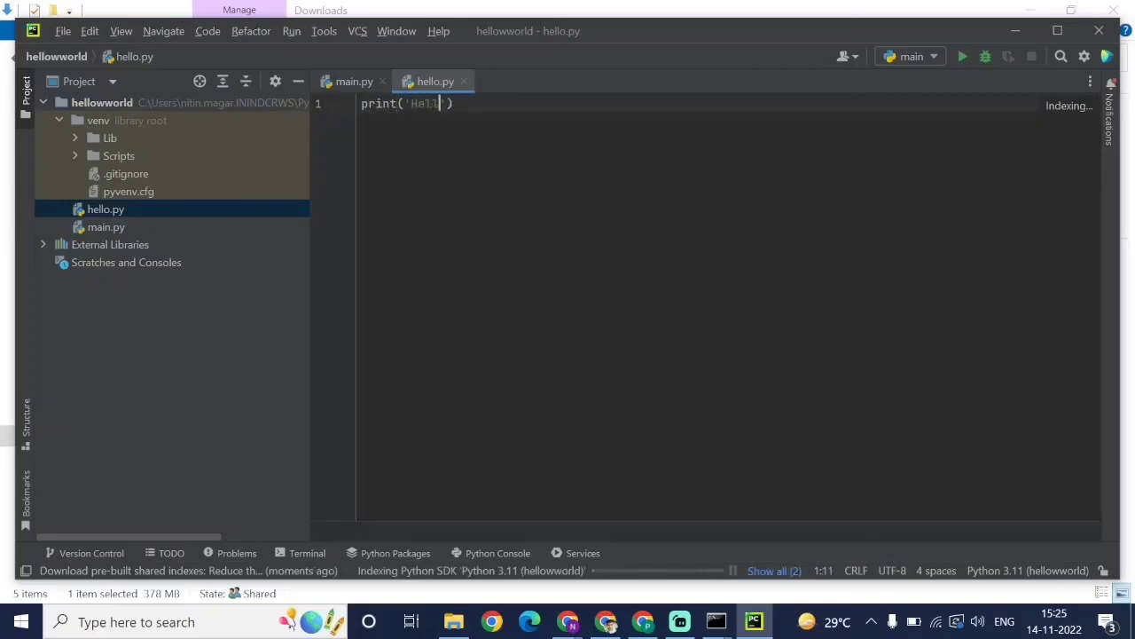
type("word")
key("BackSpace")
type("ld")
right_click(422, 79)
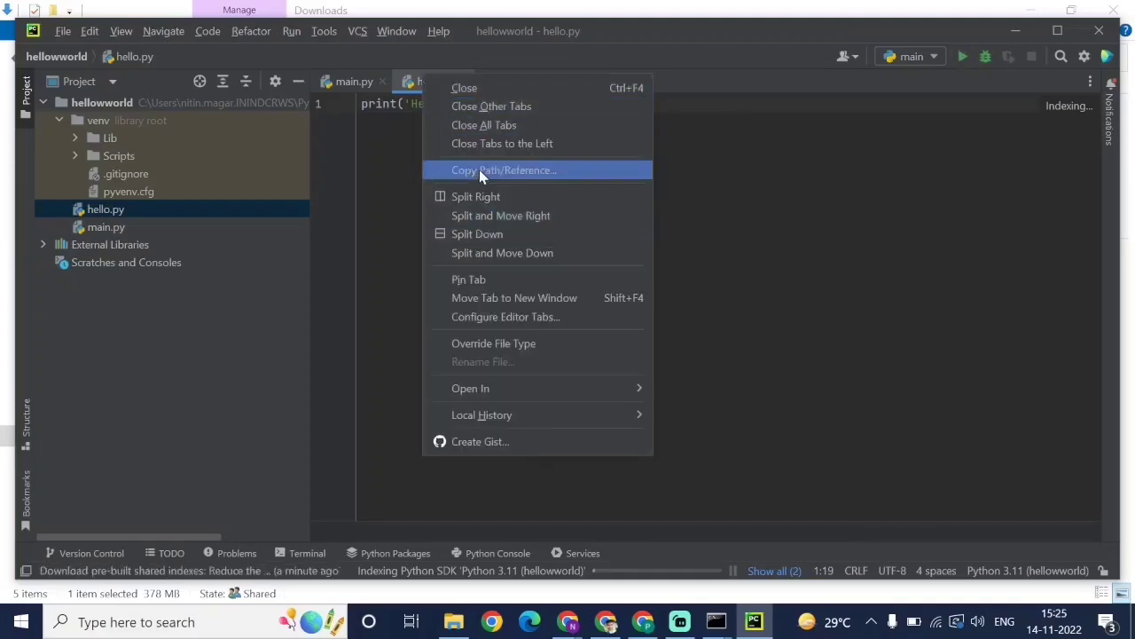
key("Escape")
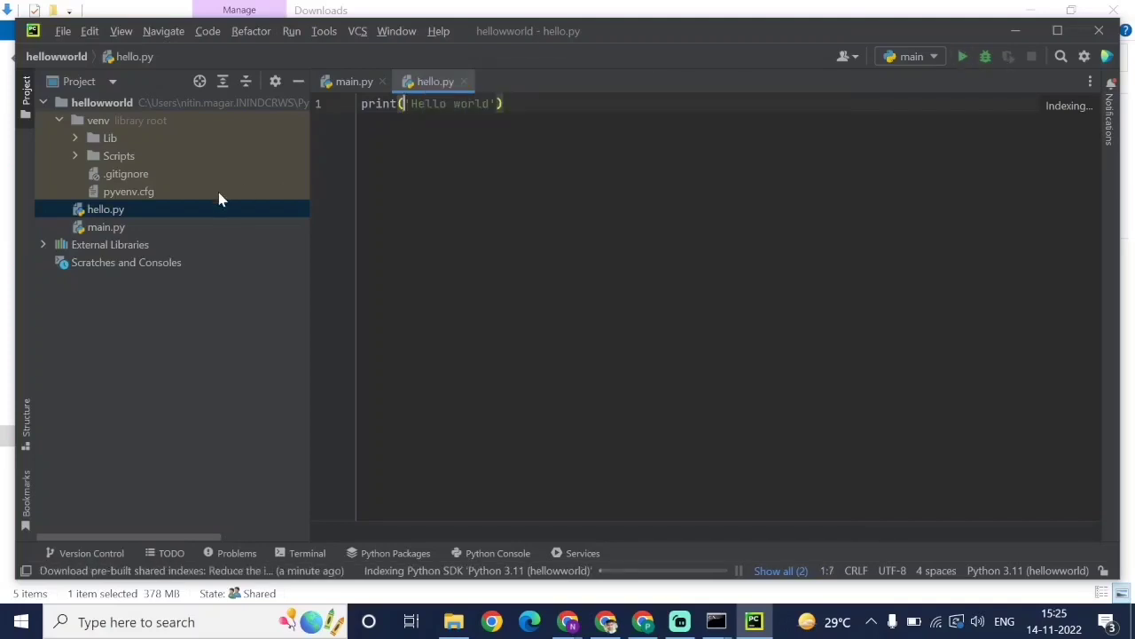
right_click(114, 210)
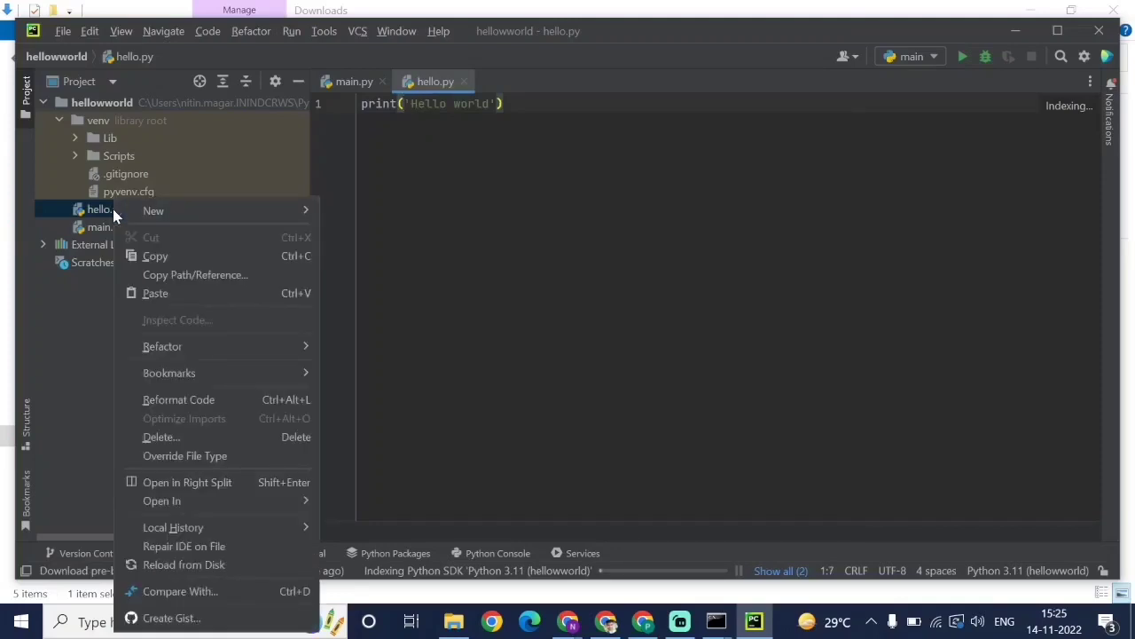
mouse_move(222, 211)
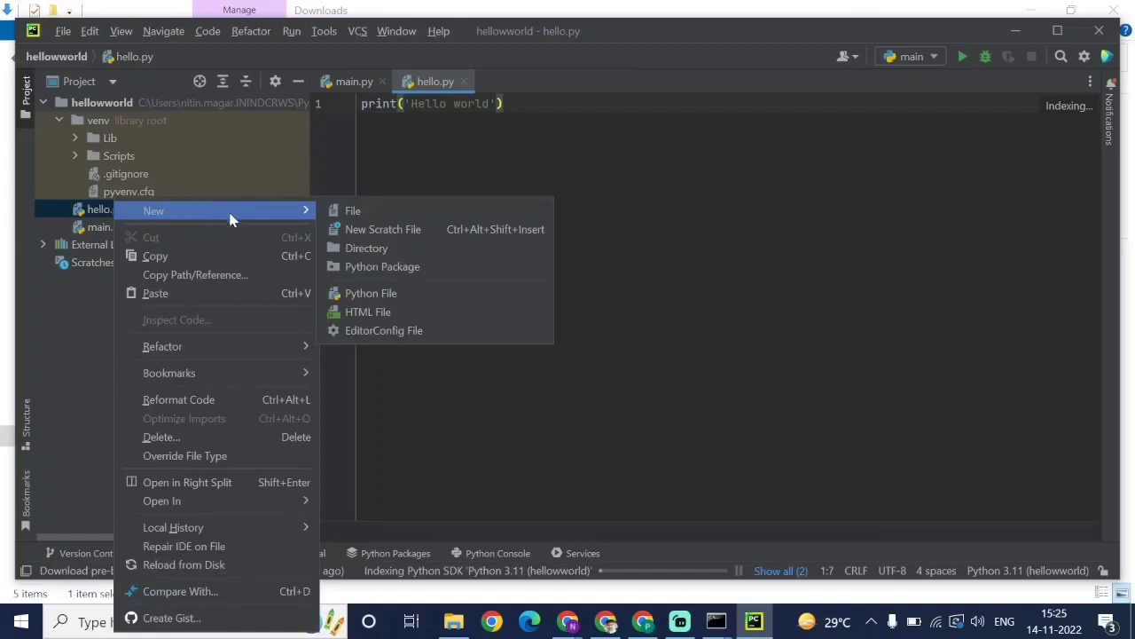
left_click(533, 104)
left_click(929, 57)
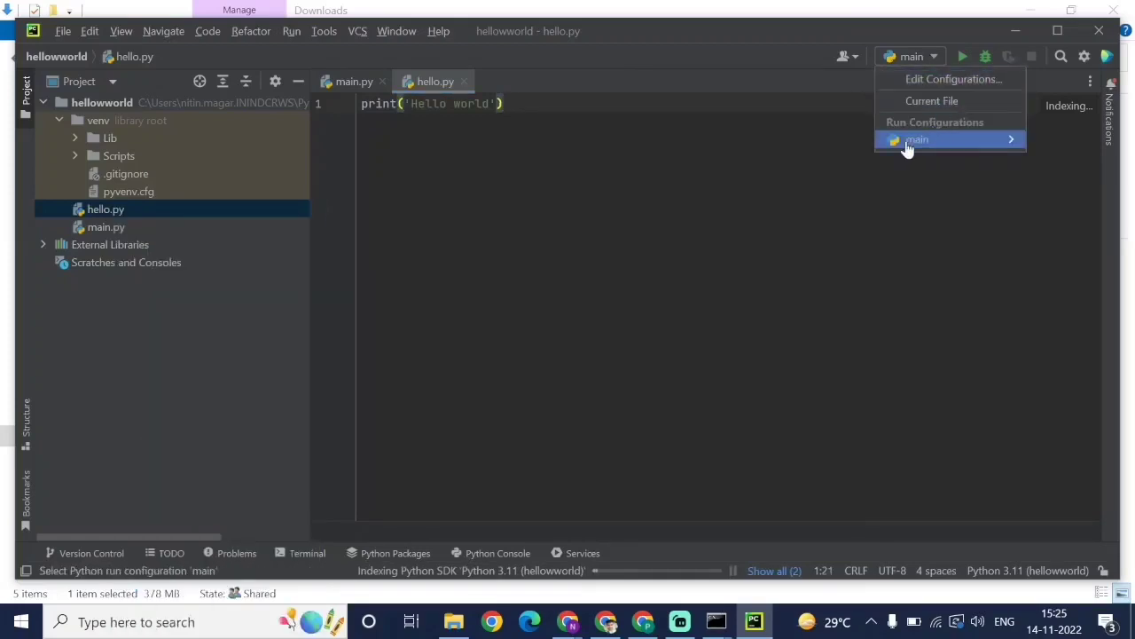
key("Escape")
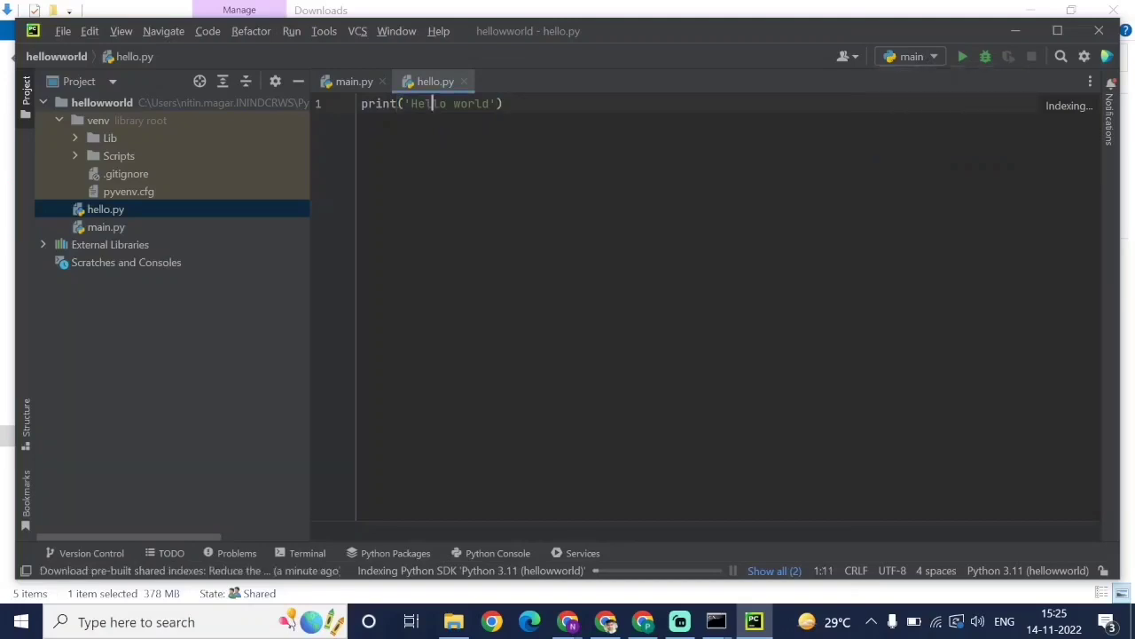